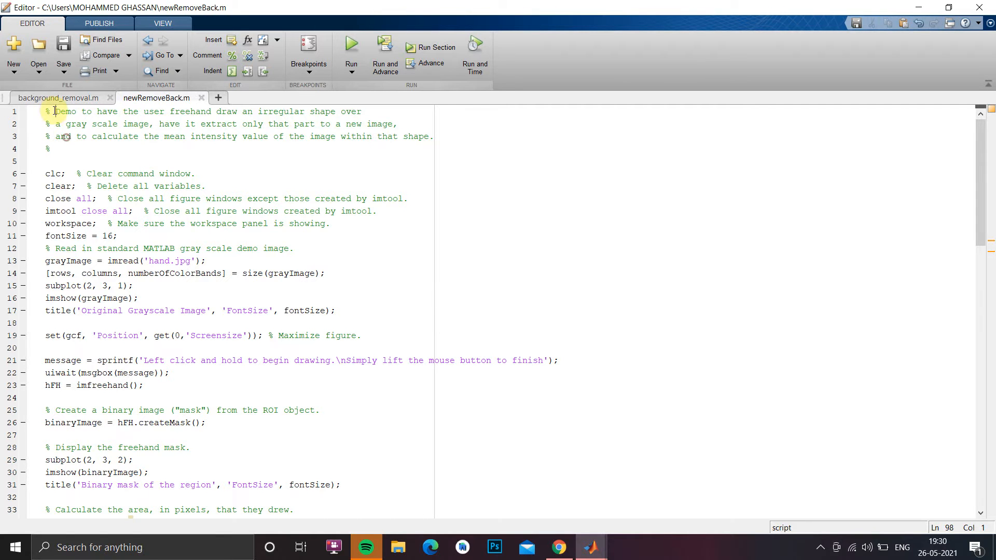
Highlight the opening comment on line 1 of newRemoveBack.m
drag(54, 112, 360, 112)
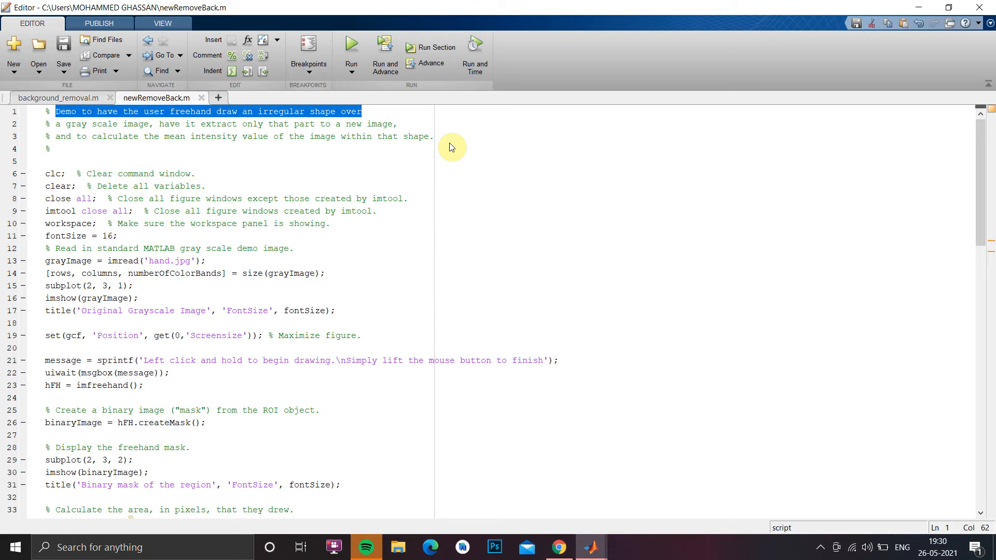
Run newRemoveBack.m, dismiss the mean-value popup, and return to the script editor
click(341, 47)
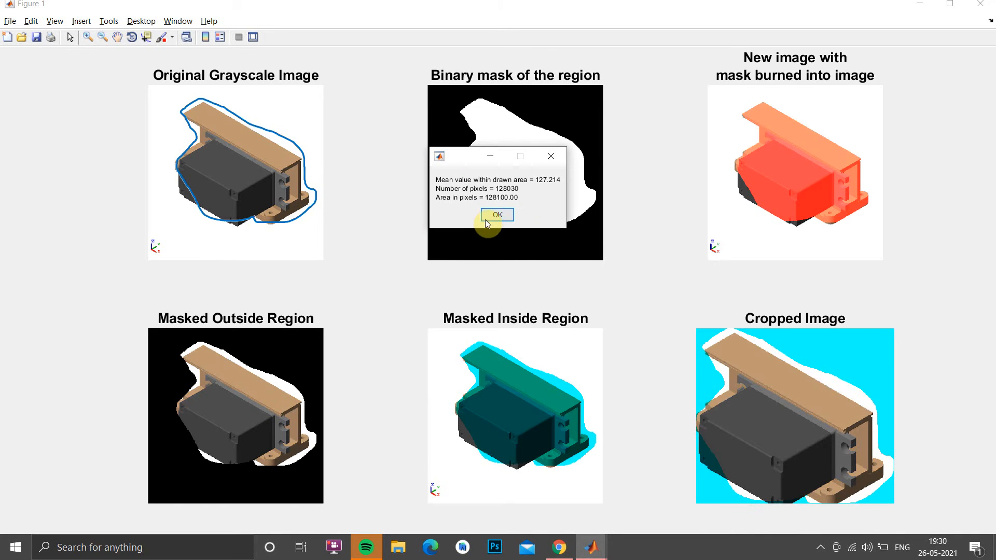
click(489, 219)
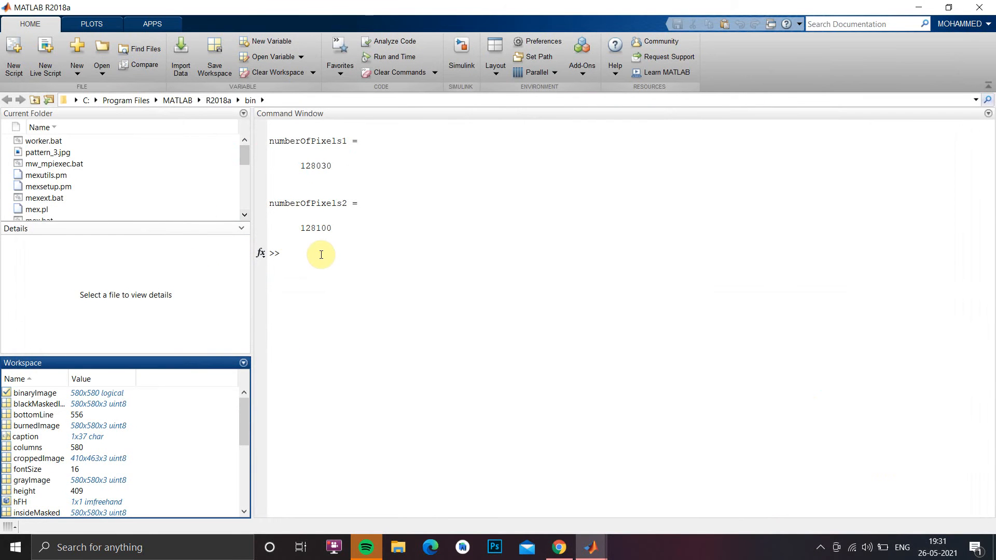
key(alt+Tab)
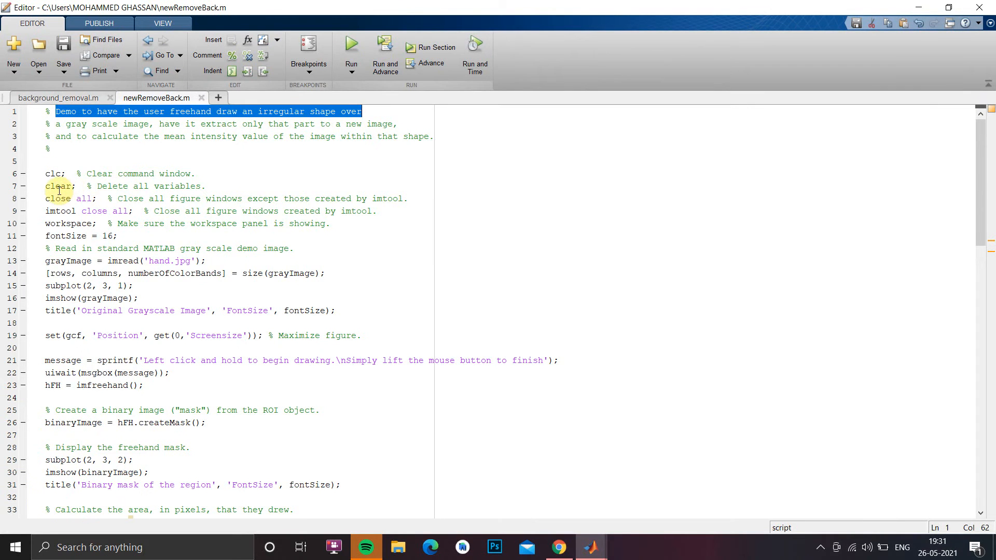
scroll(149, 194, down, 1)
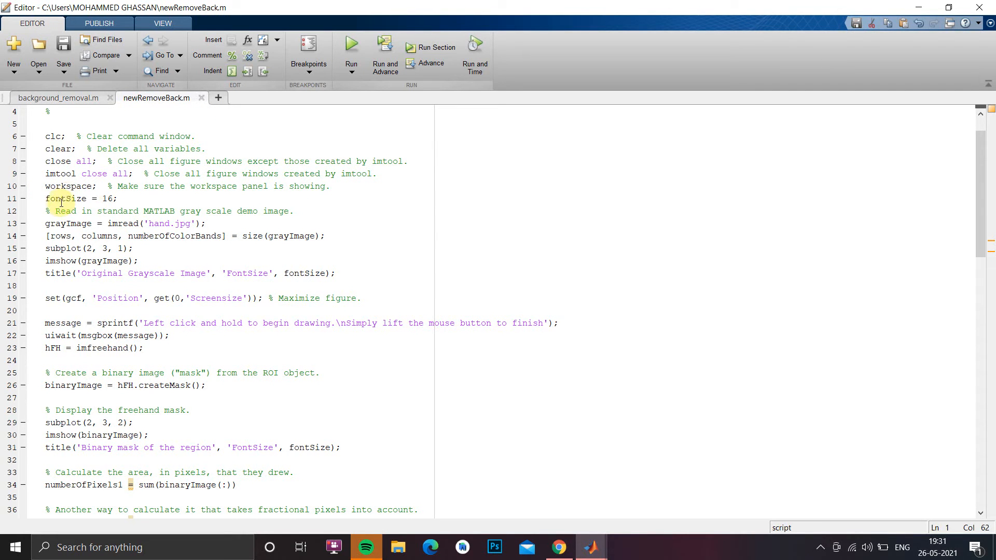
drag(117, 199, 42, 198)
scroll(85, 239, down, 1)
click(124, 161)
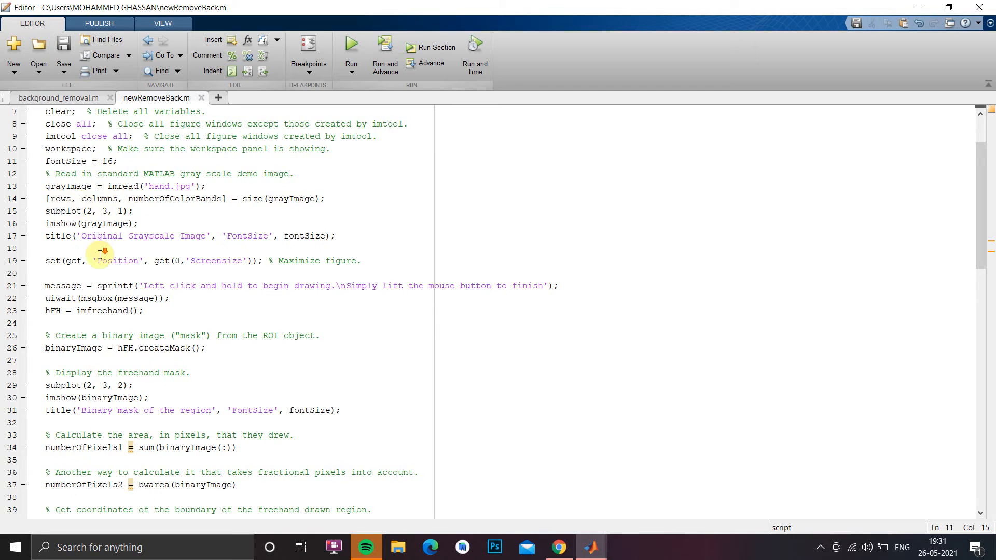
scroll(117, 234, down, 1)
scroll(98, 217, up, 1)
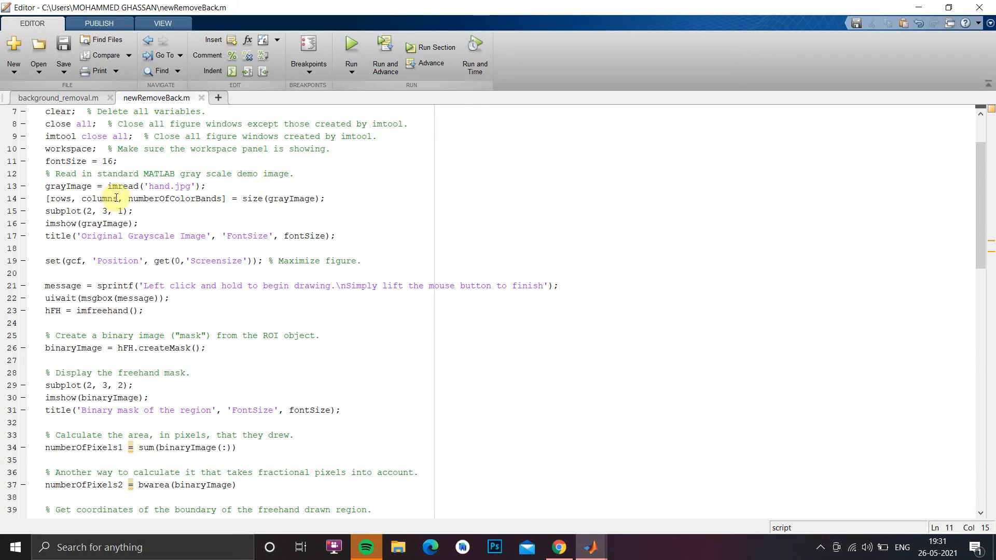
scroll(178, 252, down, 1)
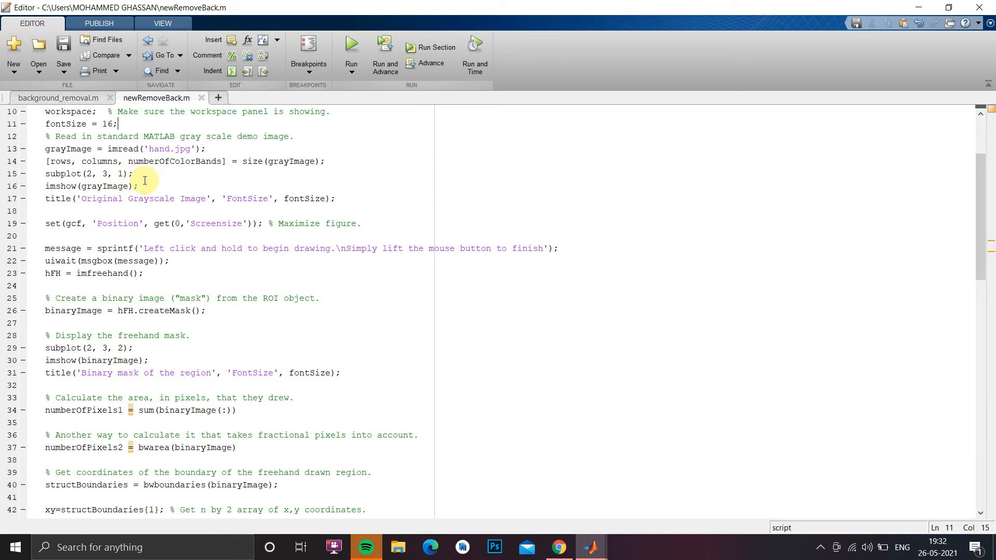
double_click(128, 187)
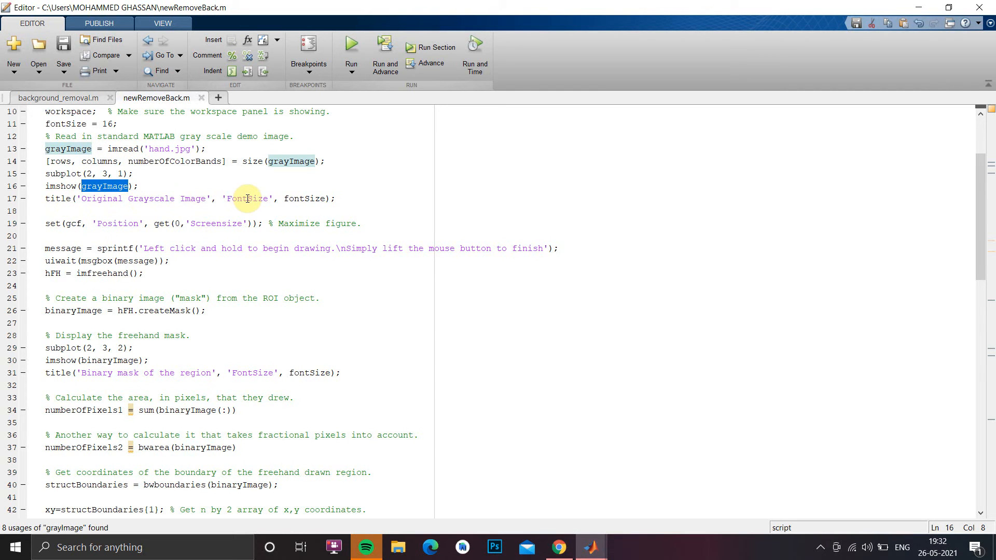
scroll(248, 199, up, 2)
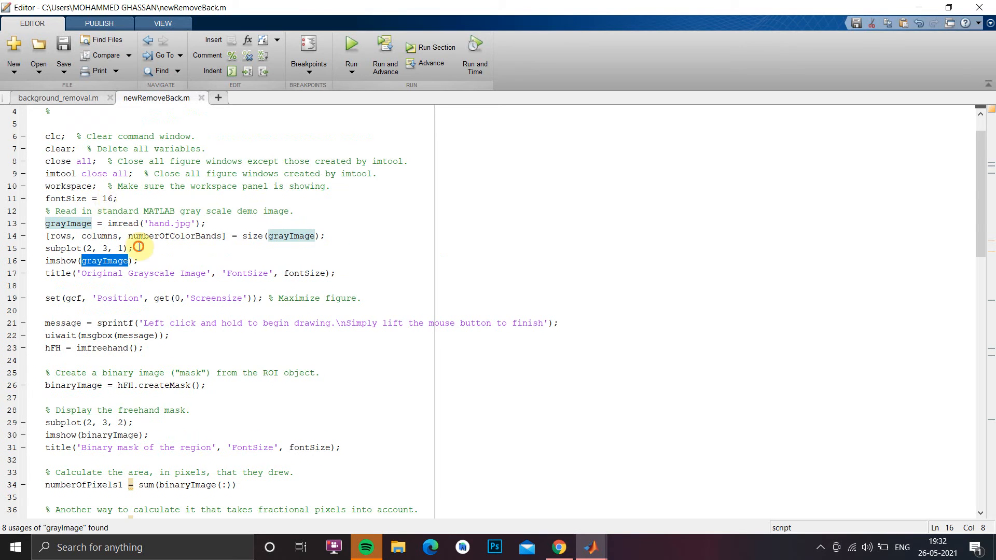
double_click(107, 199)
scroll(149, 210, down, 1)
scroll(160, 213, down, 1)
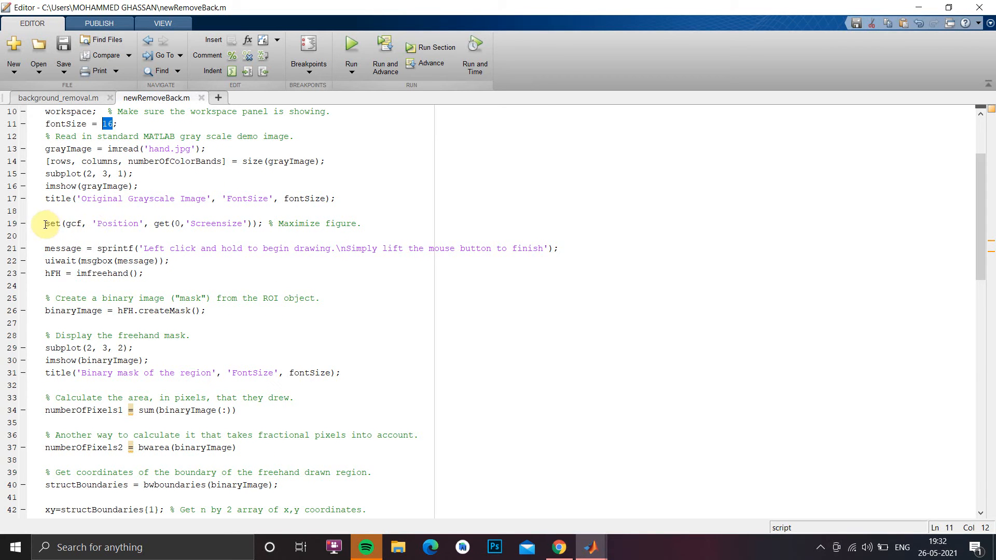
click(46, 224)
double_click(53, 223)
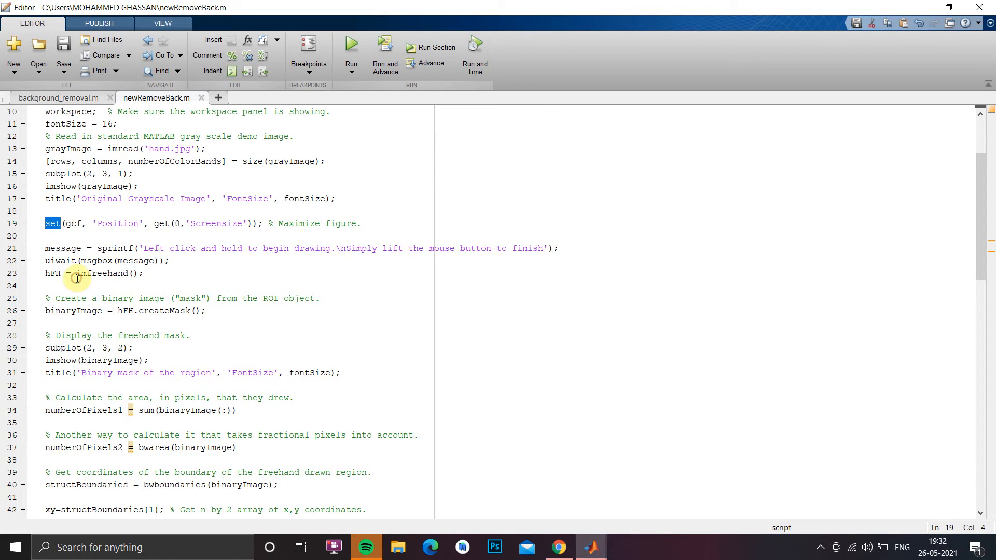
click(128, 224)
scroll(200, 224, down, 1)
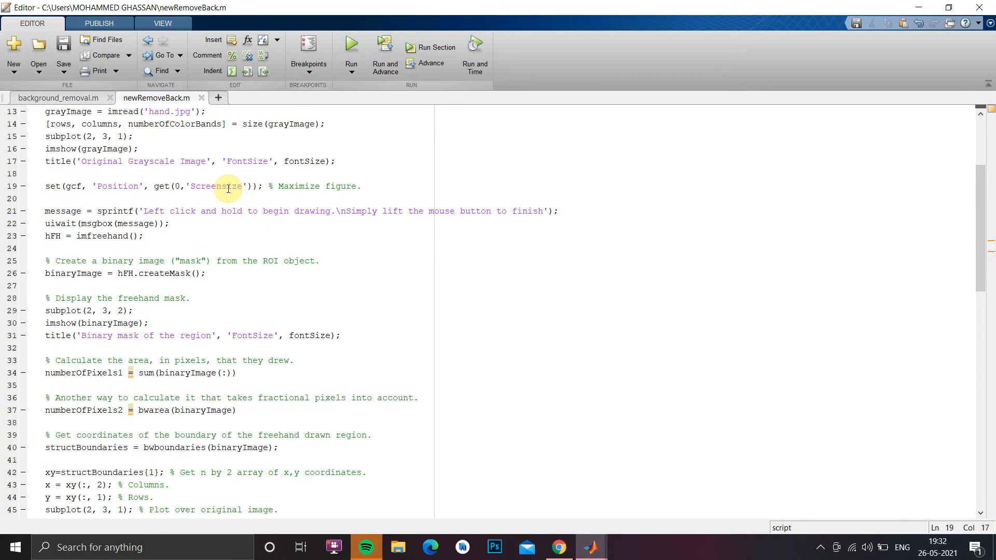
scroll(63, 218, down, 1)
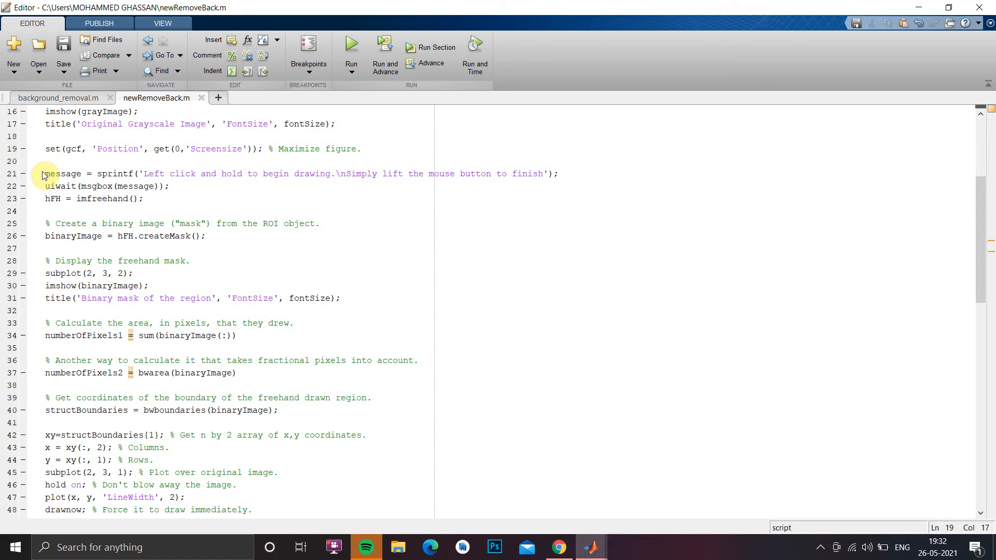
scroll(43, 176, down, 1)
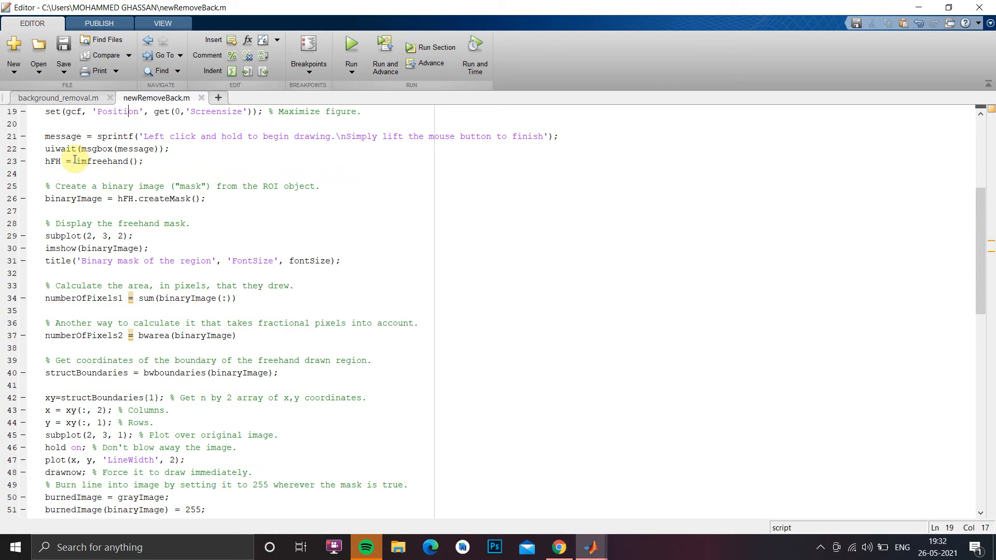
click(170, 149)
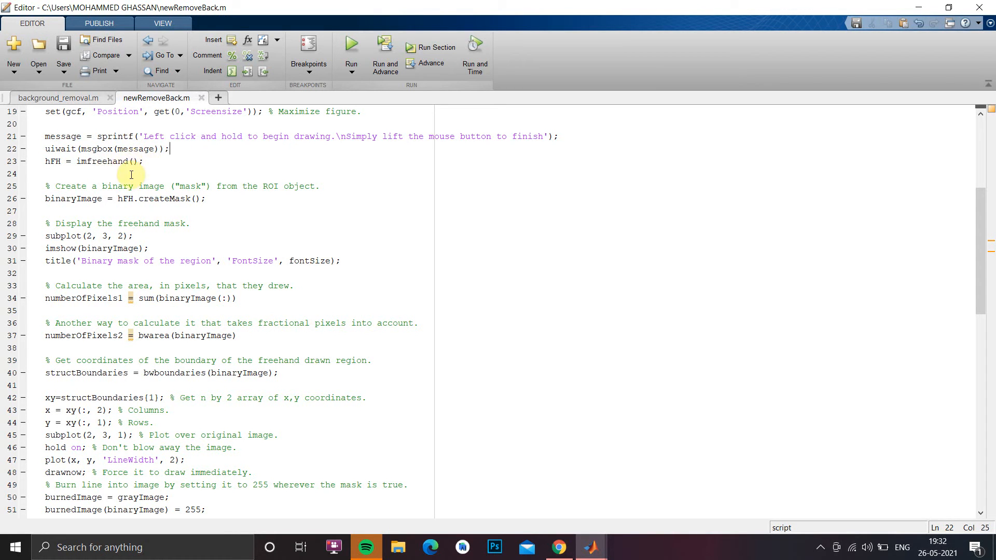
scroll(113, 243, down, 1)
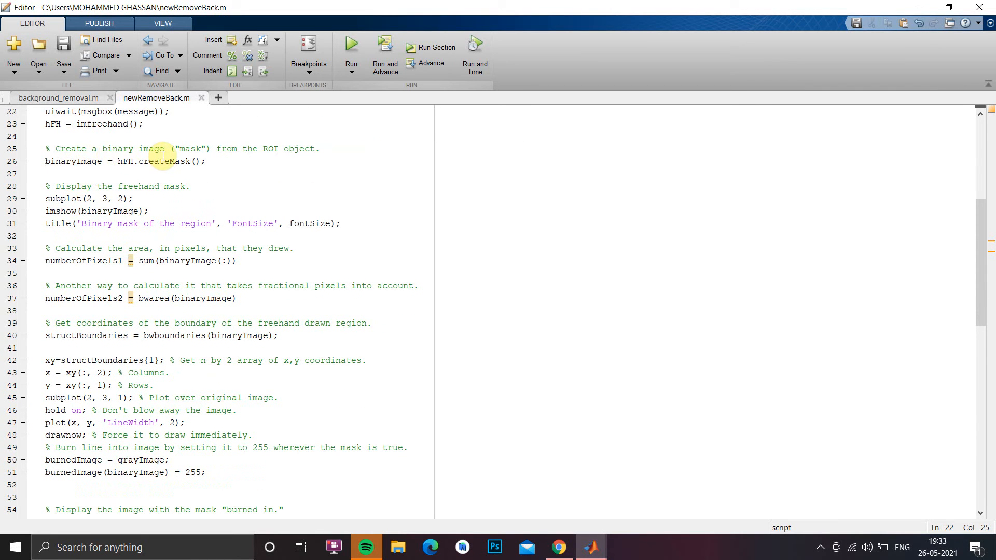
scroll(152, 196, up, 1)
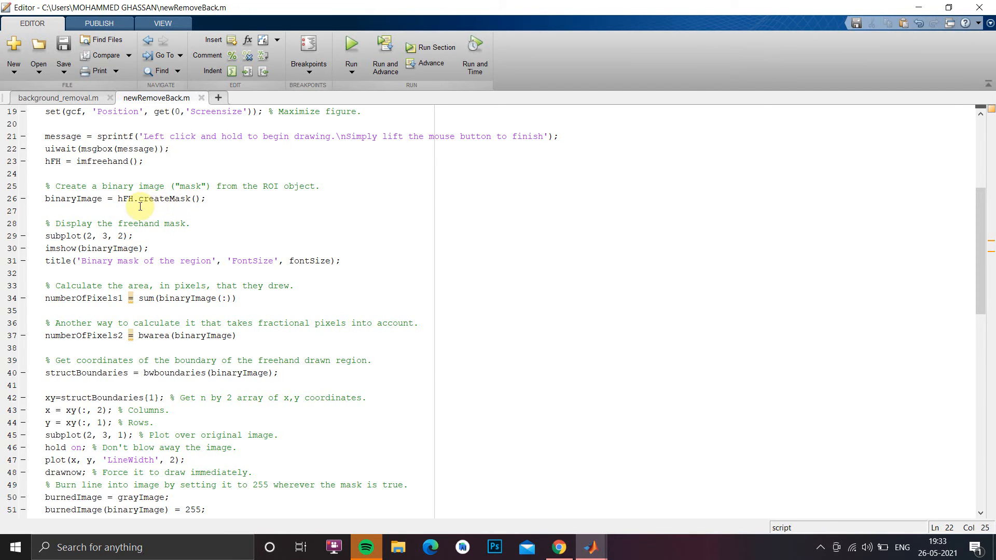
scroll(128, 204, down, 1)
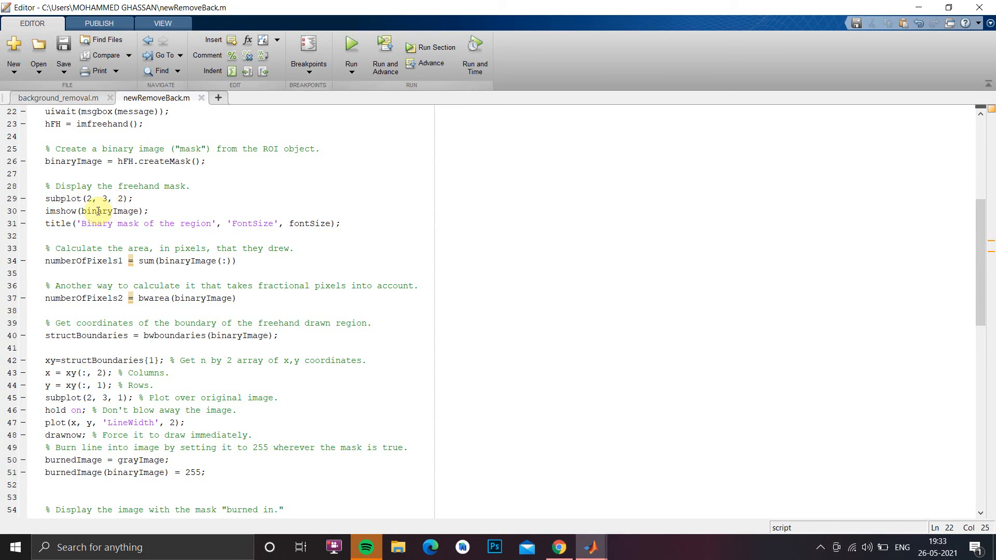
scroll(93, 204, down, 1)
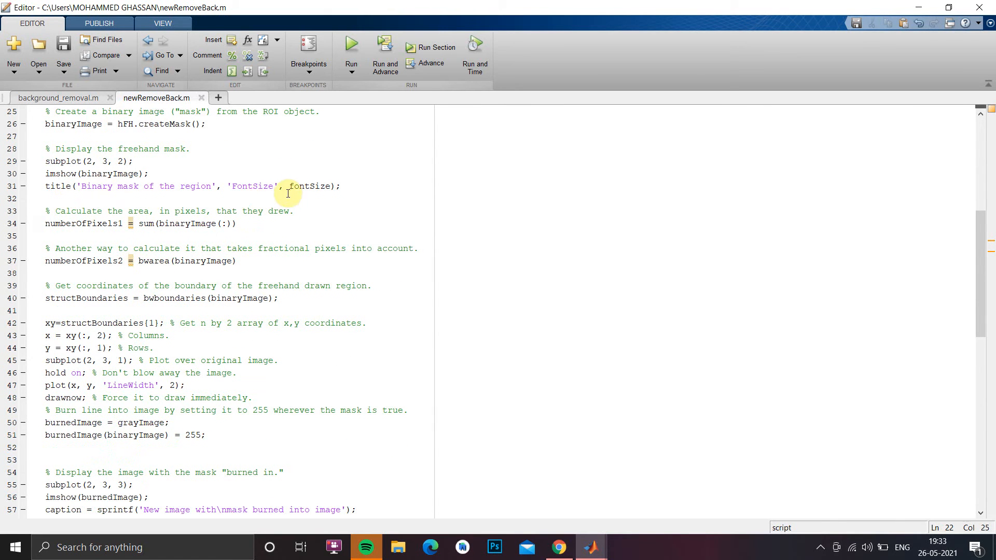
scroll(158, 167, down, 1)
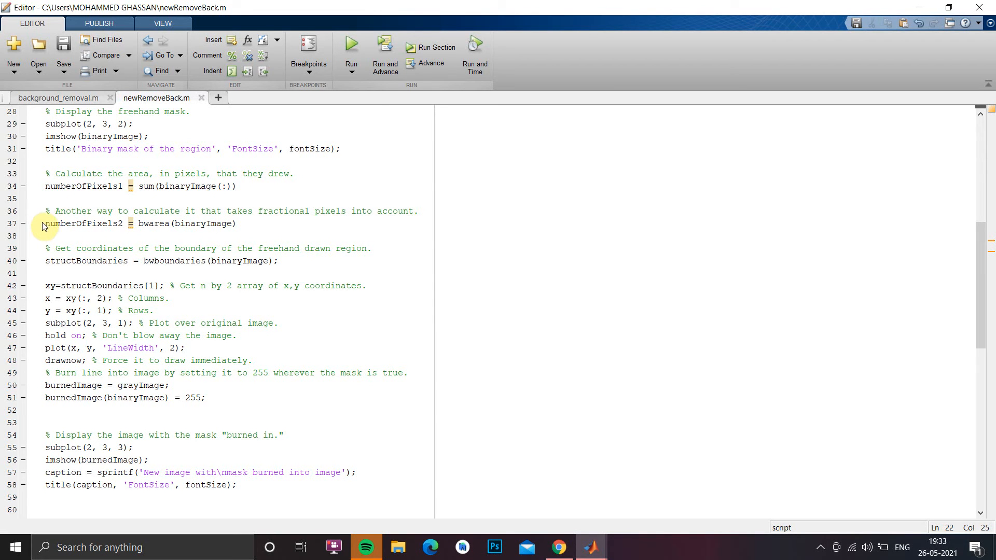
scroll(43, 226, down, 1)
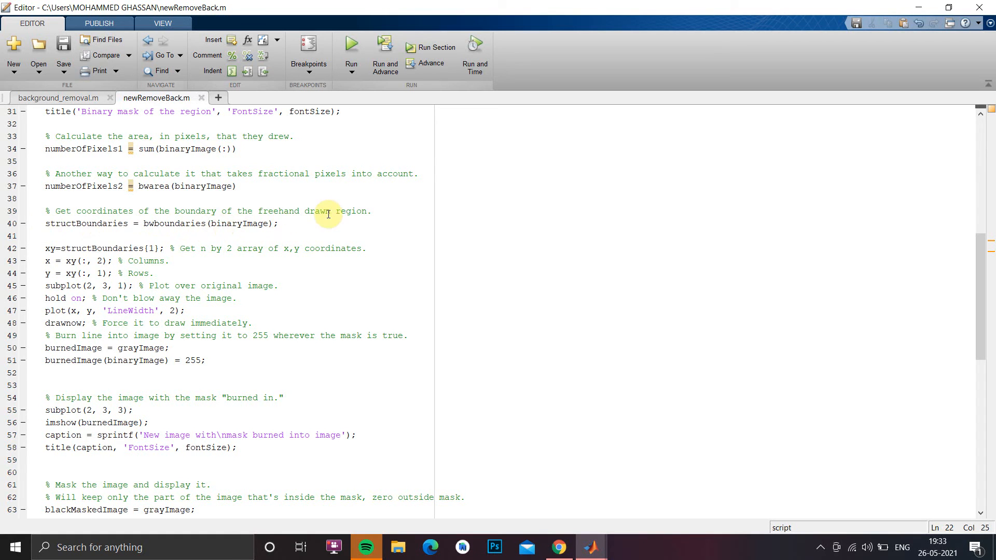
scroll(137, 241, down, 1)
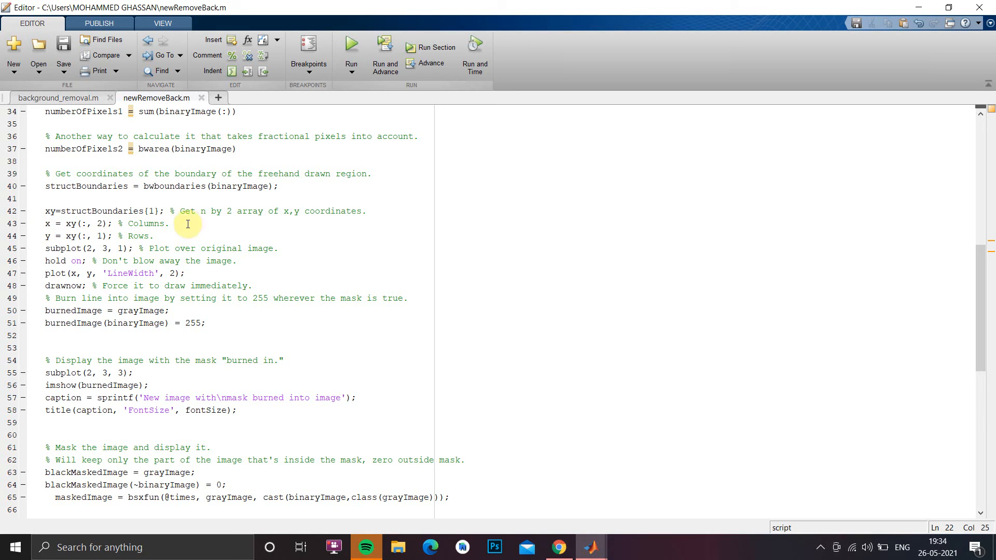
scroll(72, 249, down, 1)
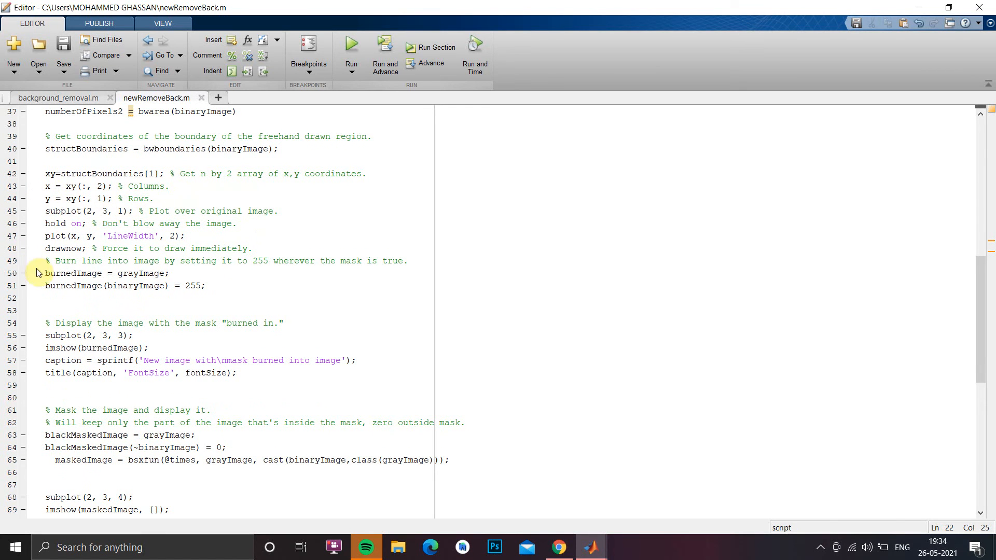
scroll(142, 301, down, 1)
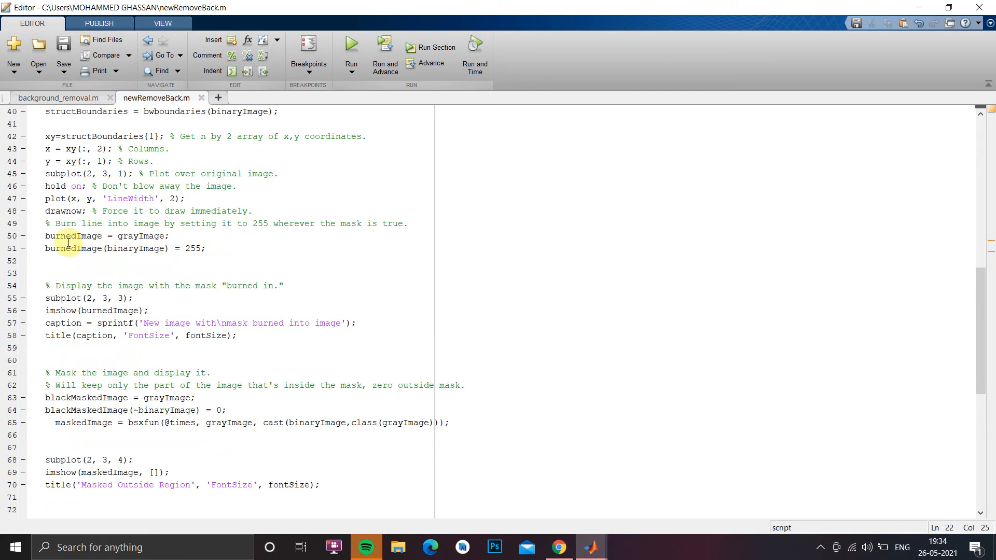
scroll(69, 244, down, 1)
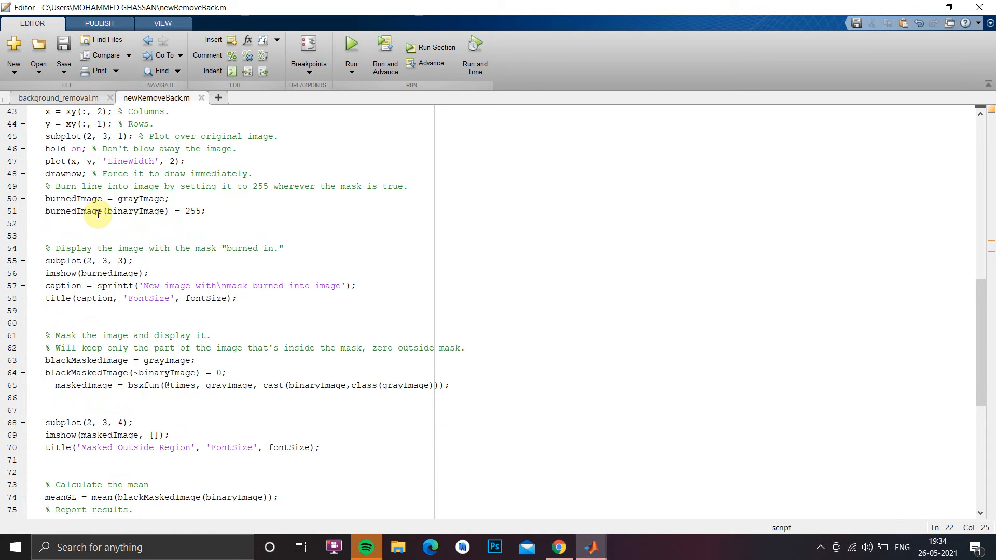
scroll(109, 206, down, 1)
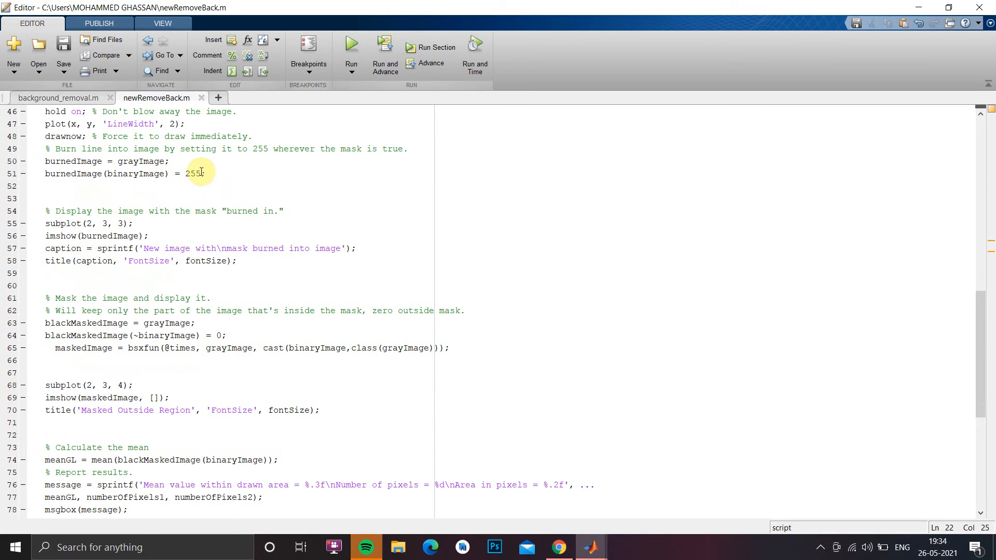
scroll(144, 249, down, 1)
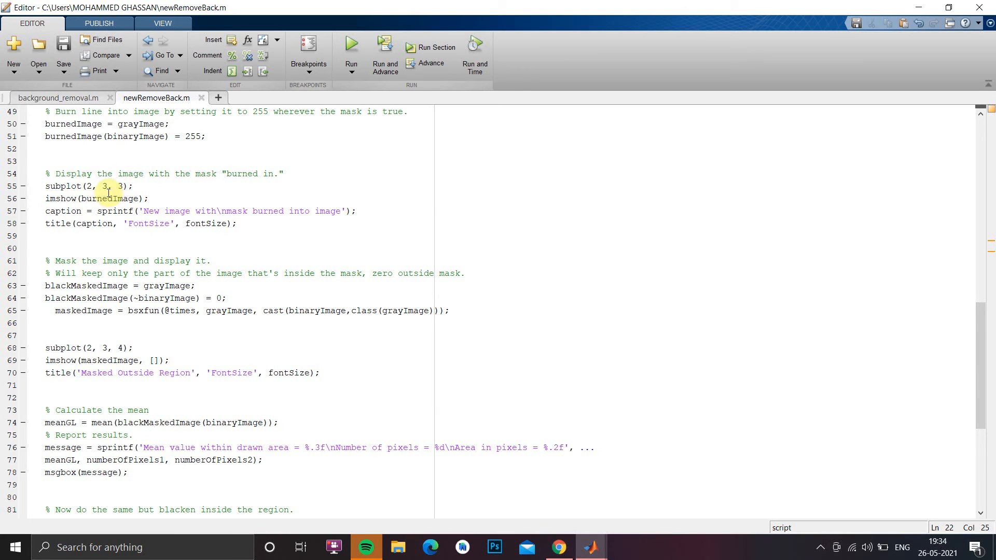
scroll(110, 187, down, 1)
scroll(117, 194, down, 1)
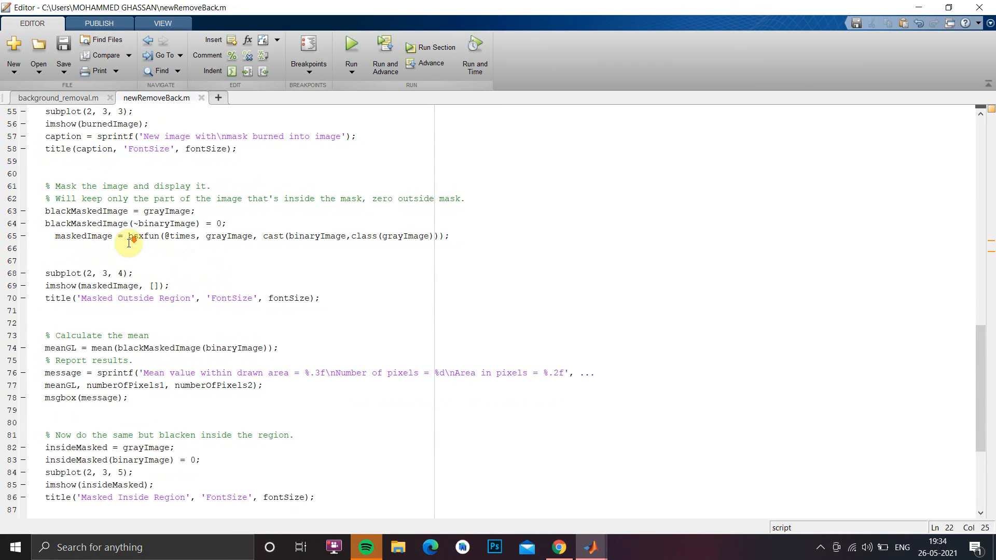
scroll(85, 181, down, 1)
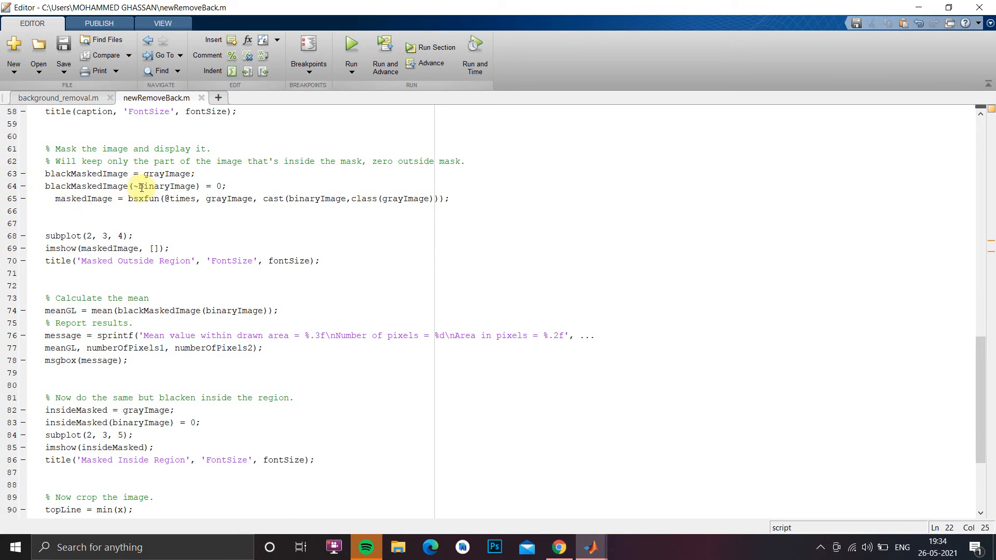
scroll(92, 201, down, 1)
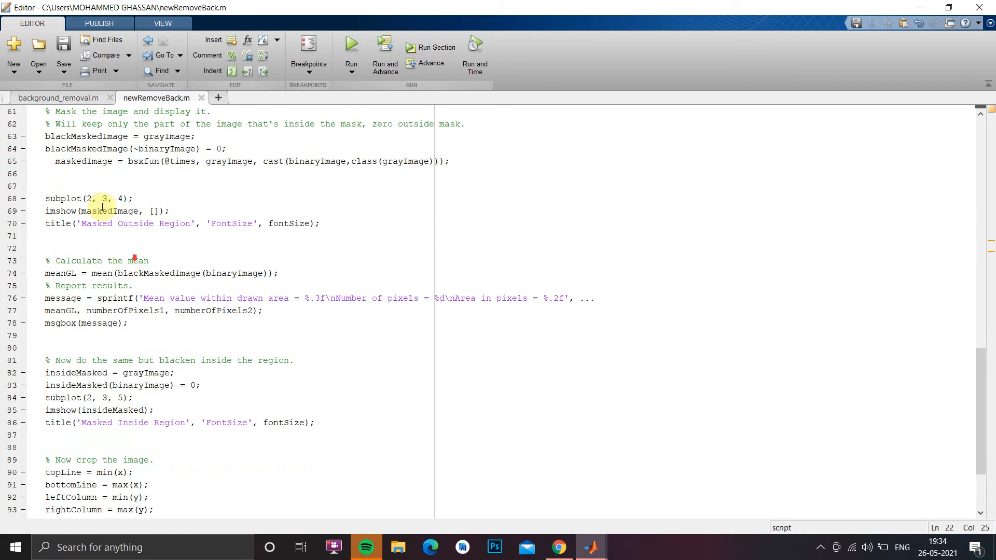
scroll(93, 204, down, 1)
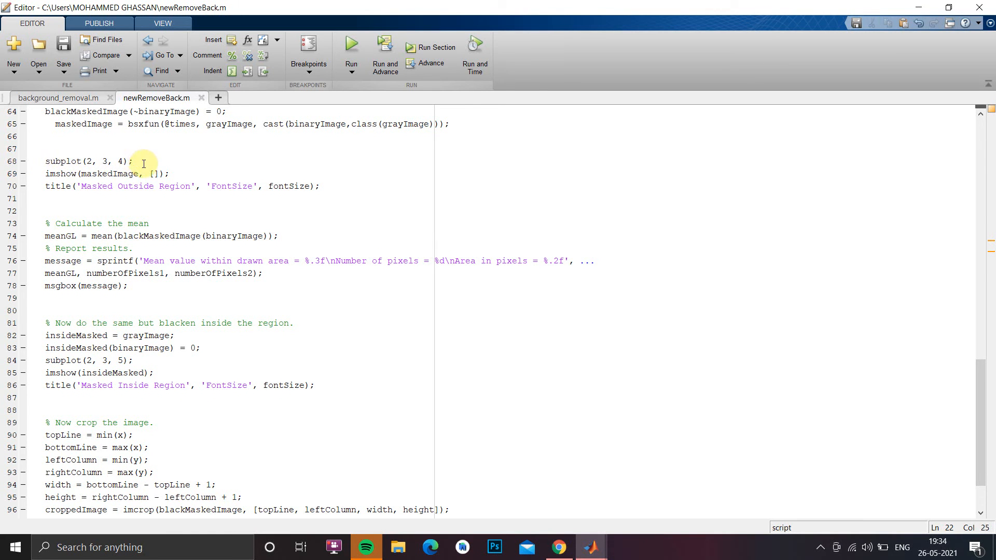
scroll(117, 170, down, 1)
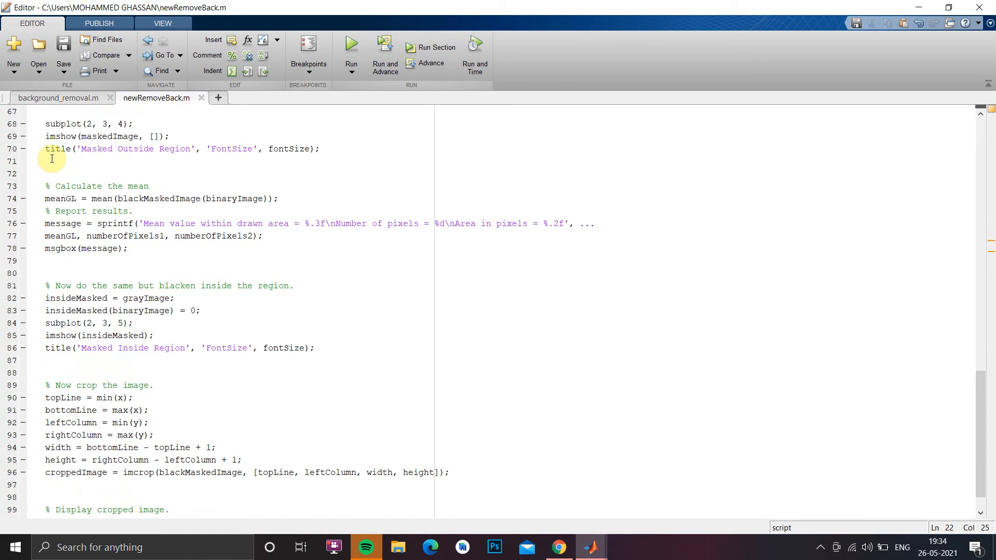
scroll(51, 159, down, 1)
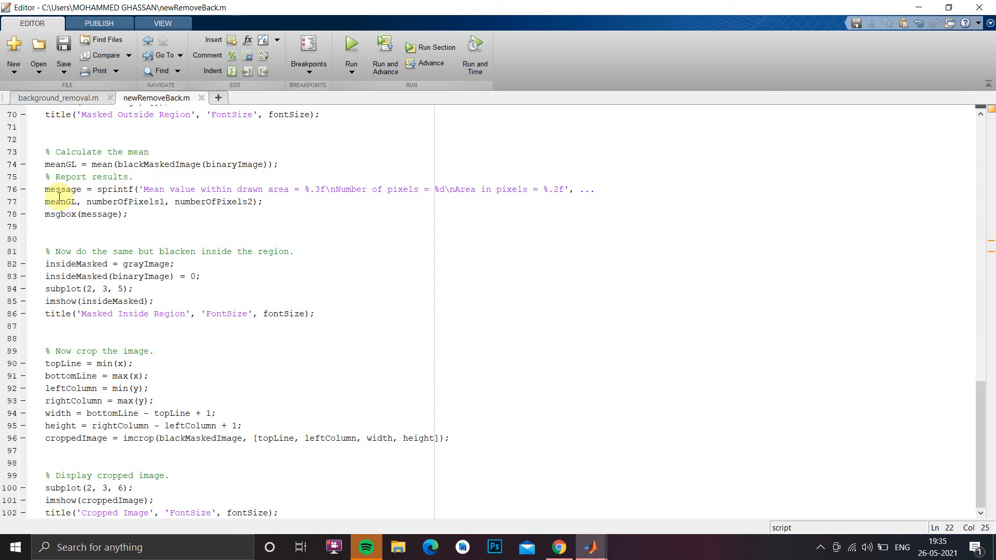
double_click(83, 189)
click(109, 189)
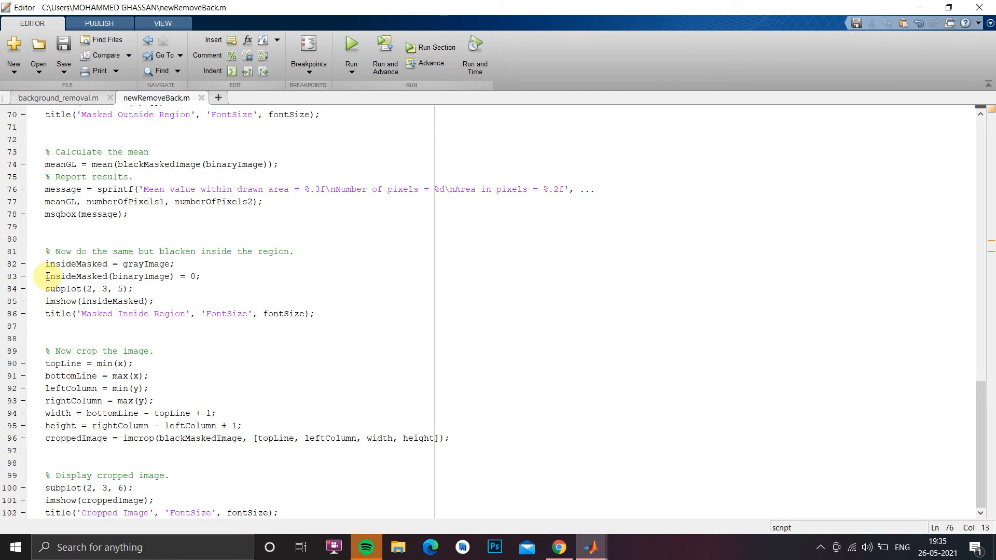
drag(45, 276, 146, 281)
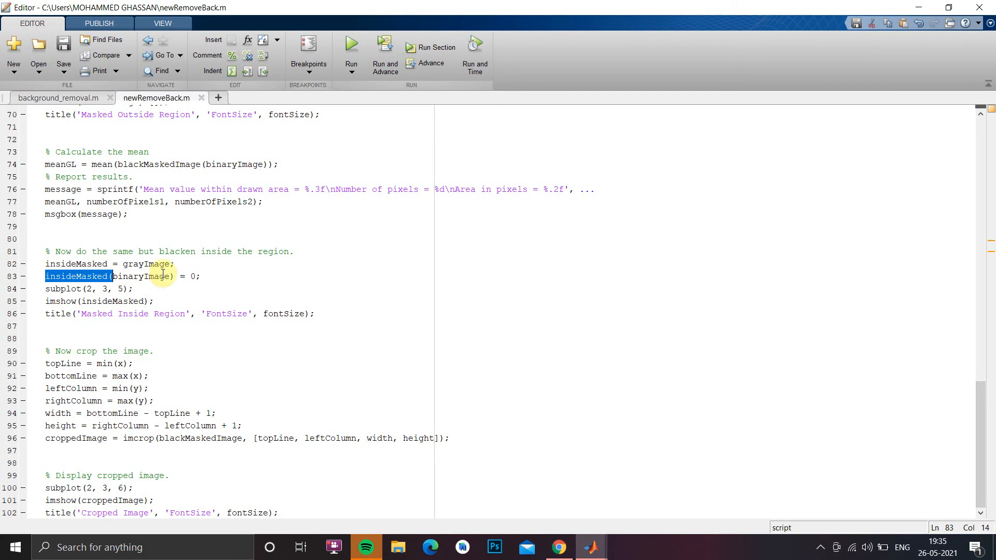
drag(170, 276, 120, 276)
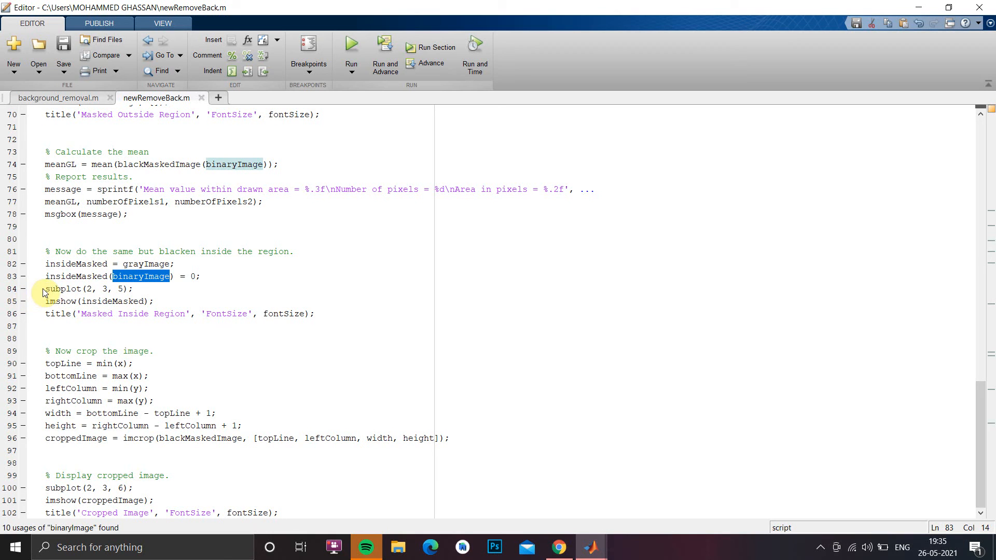
drag(45, 289, 311, 314)
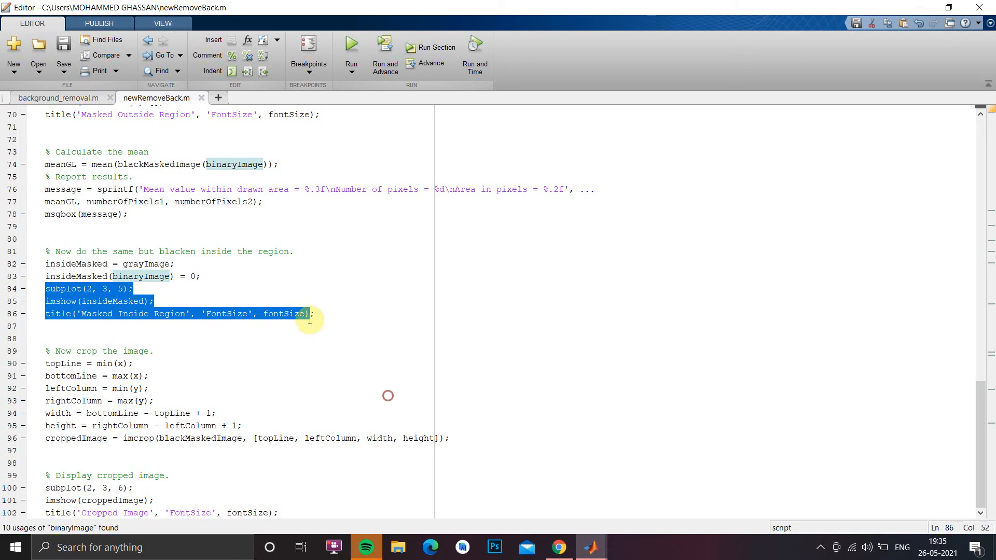
click(134, 364)
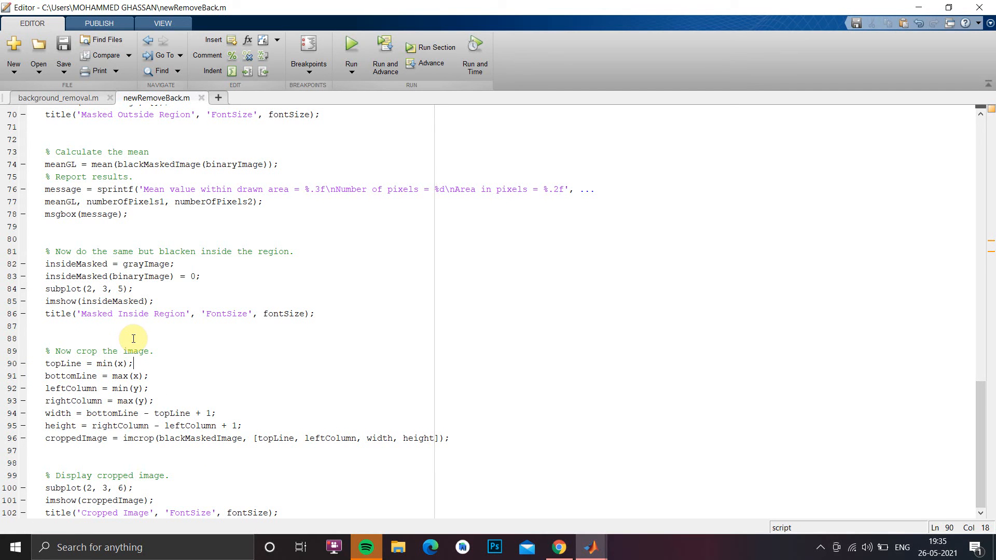
Review topLine, bottomLine and the min call on lines 90–91 of the crop section
double_click(48, 364)
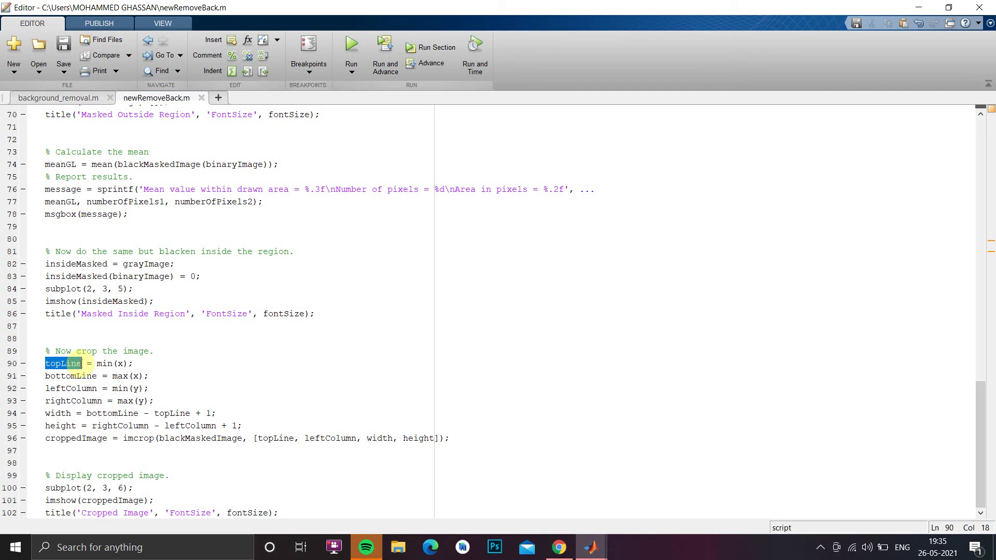
triple_click(47, 377)
click(79, 364)
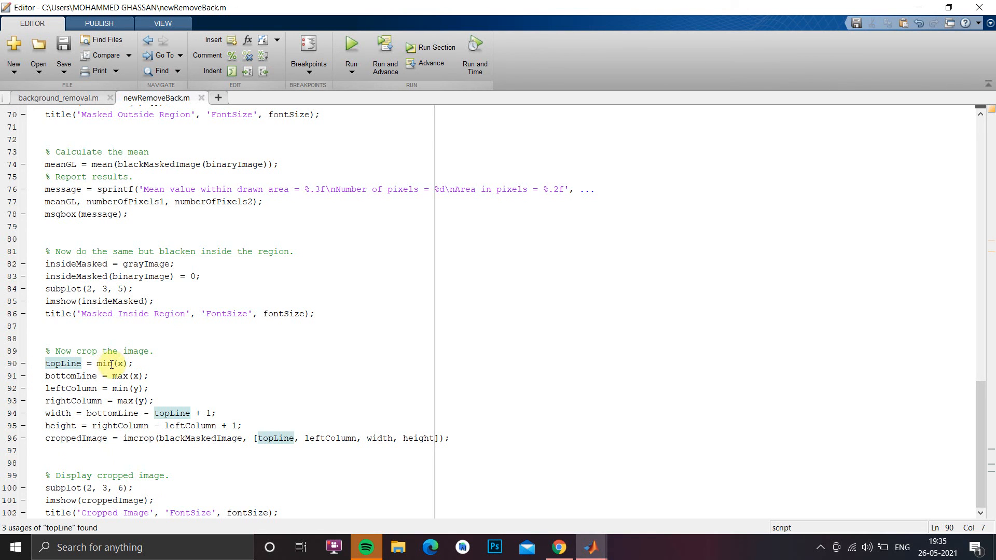
double_click(105, 363)
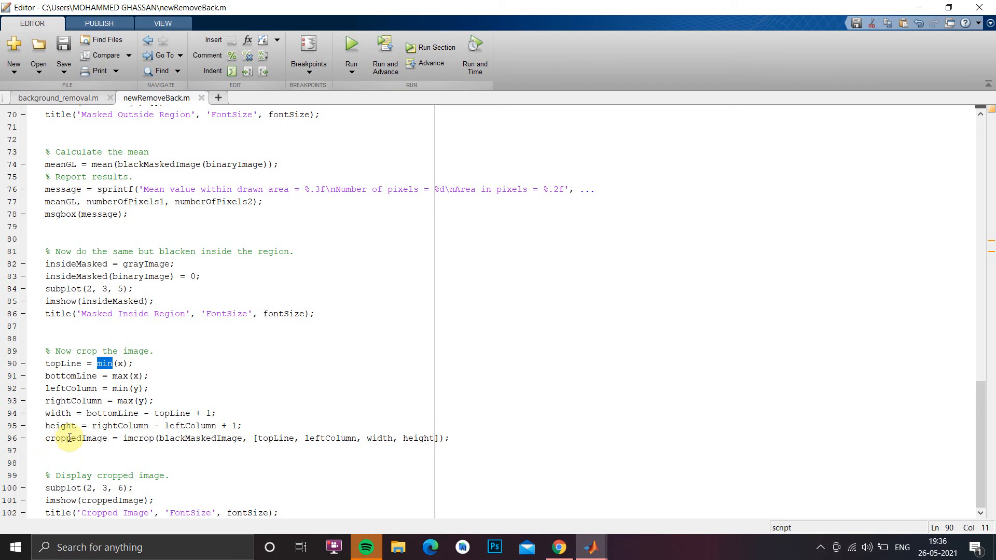
Review blackMaskedImage and the crop rectangle on line 96, then run newRemoveBack.m
double_click(164, 438)
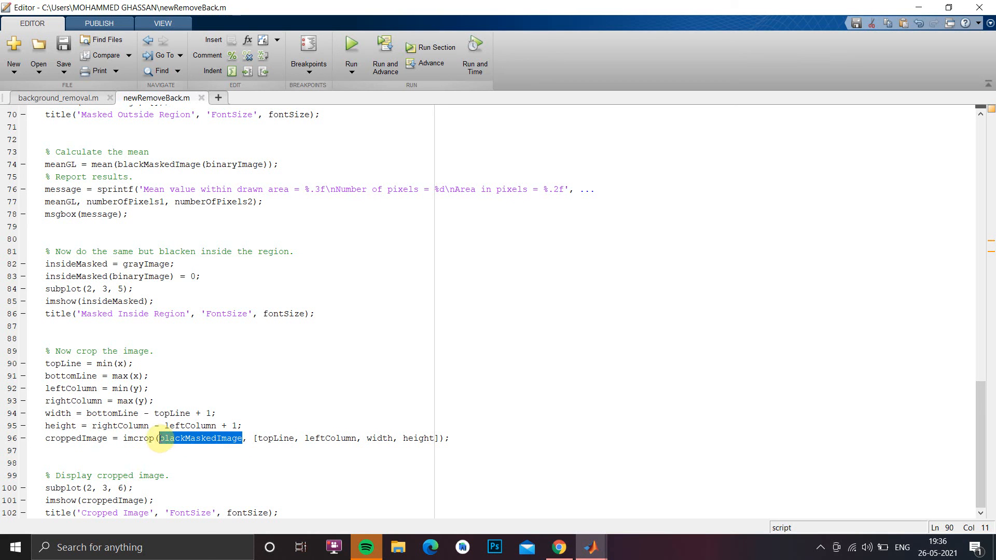
drag(258, 438, 413, 438)
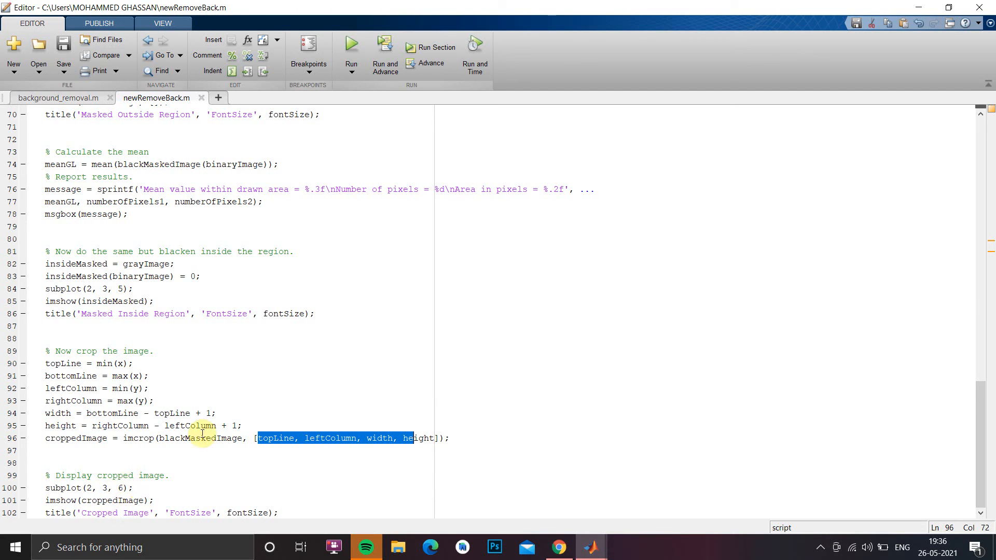
click(349, 58)
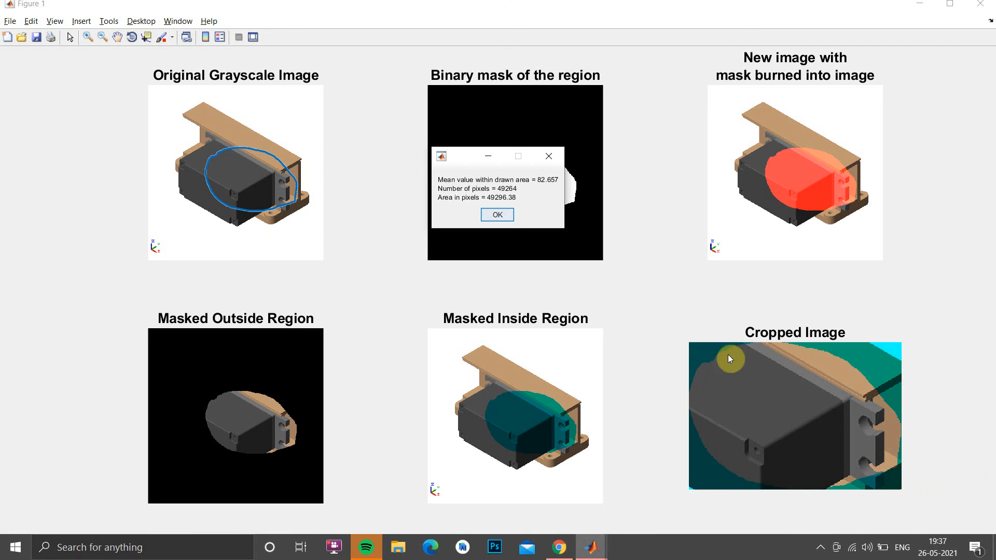
Inspect the Cropped Image panel in the six-subplot result figure
click(888, 368)
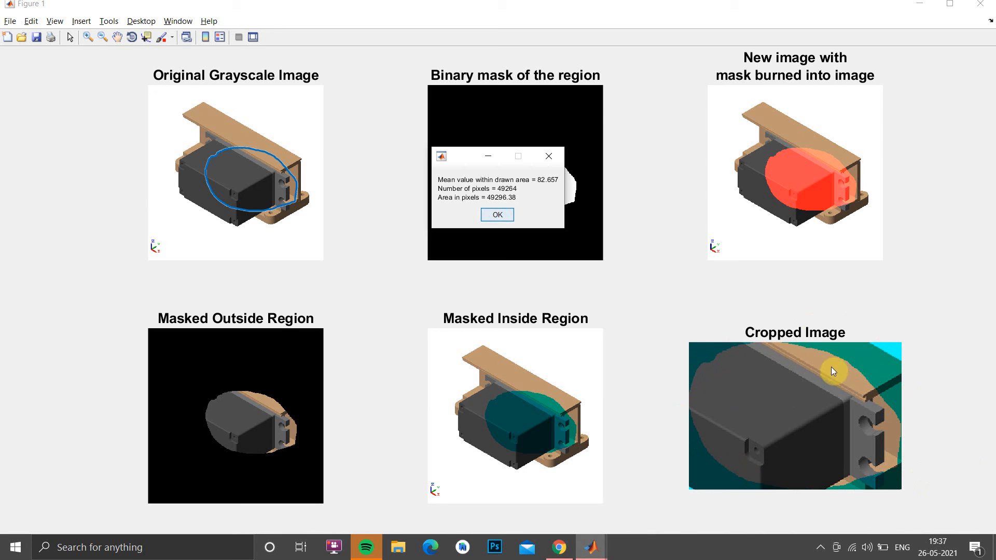